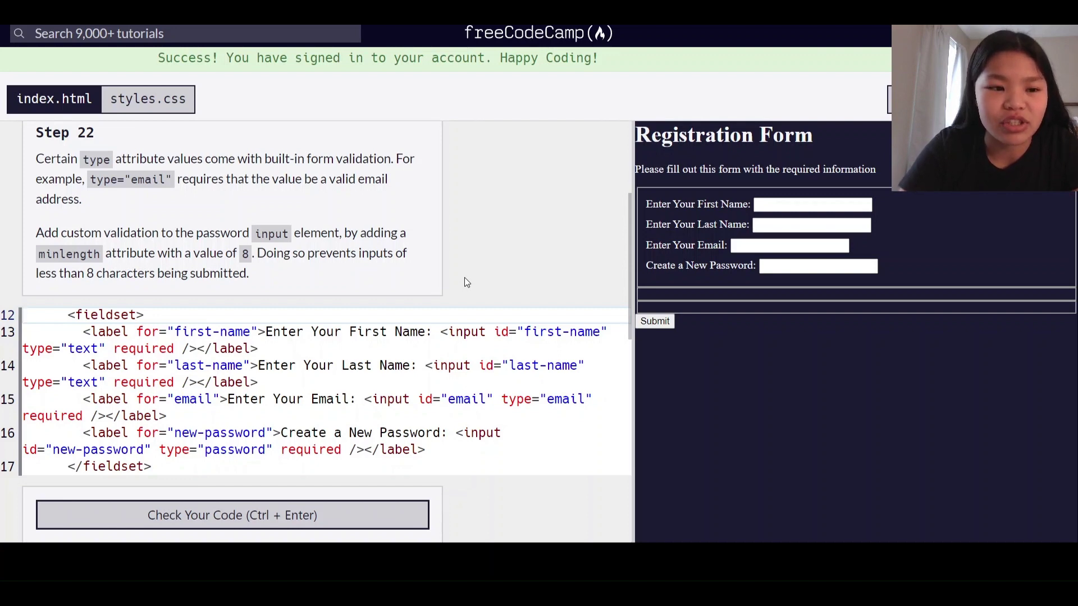
pyautogui.scroll(-1, 383, 247)
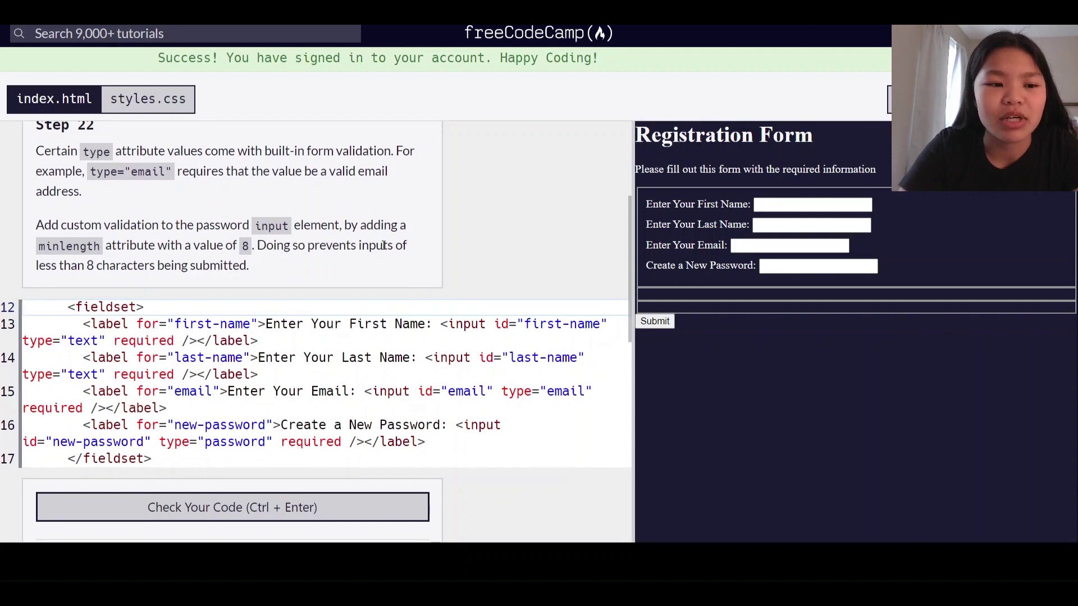
pyautogui.scroll(-1, 371, 244)
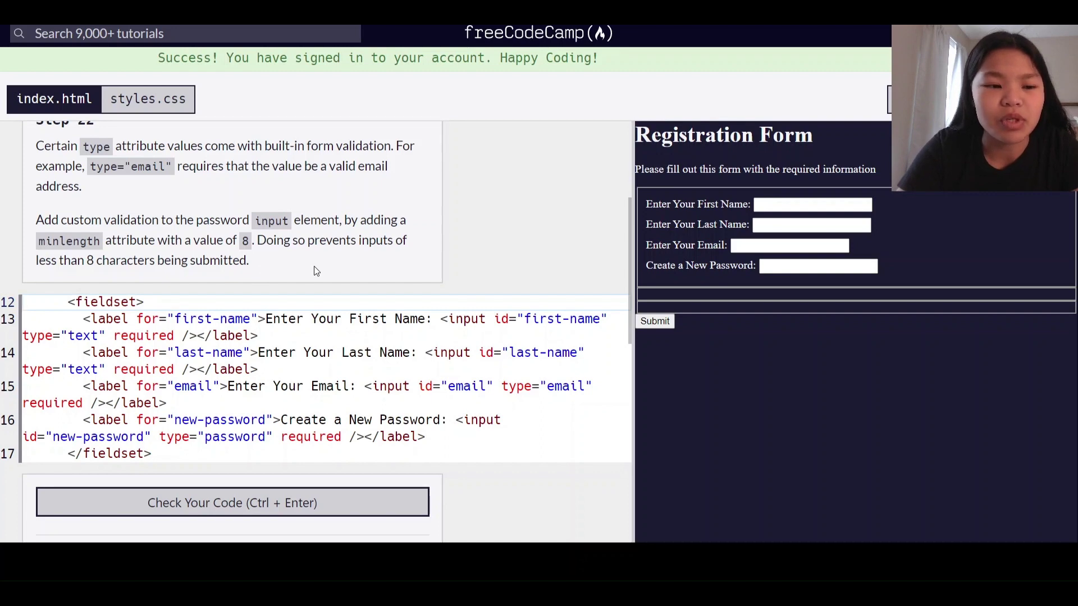
pyautogui.scroll(-1, 204, 266)
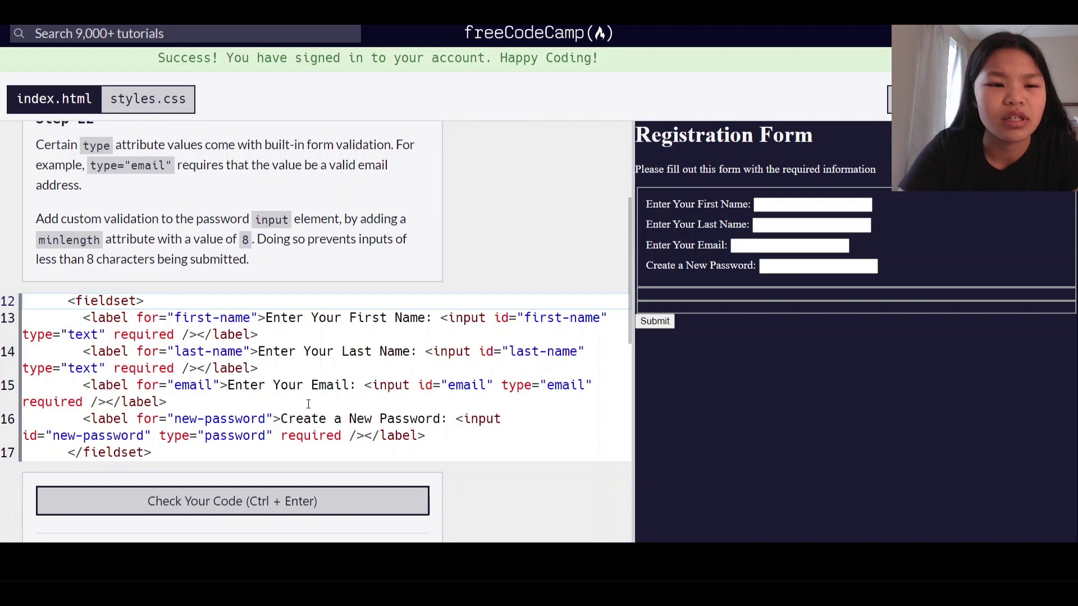
# - Add minlength="8" to the line 16 password input and run the Step 22 check
pyautogui.click(520, 418)
pyautogui.write('minlen')
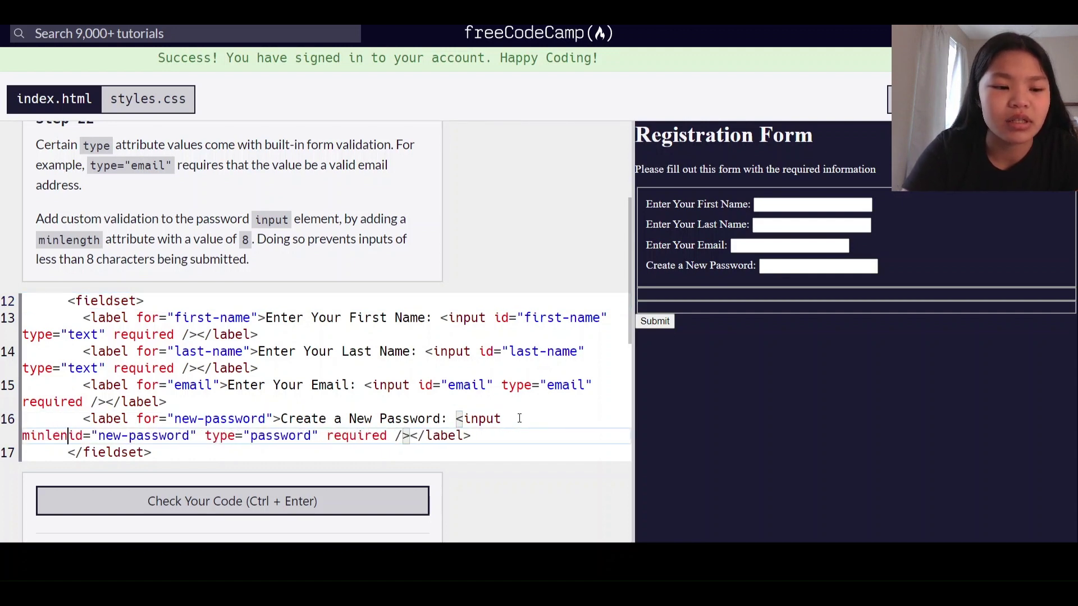
pyautogui.write('gth = ')
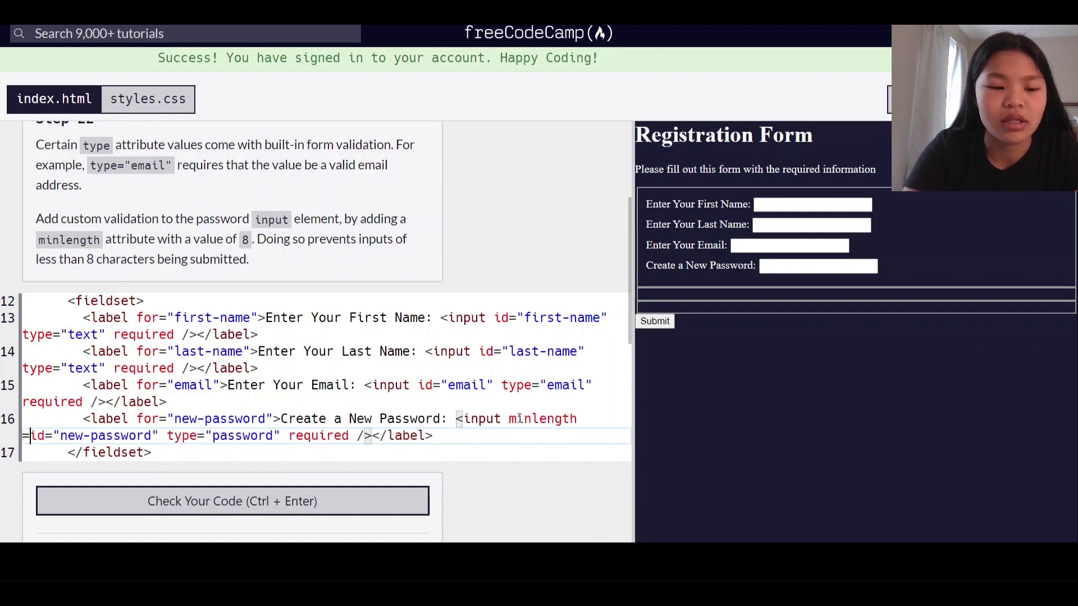
pyautogui.write('"8')
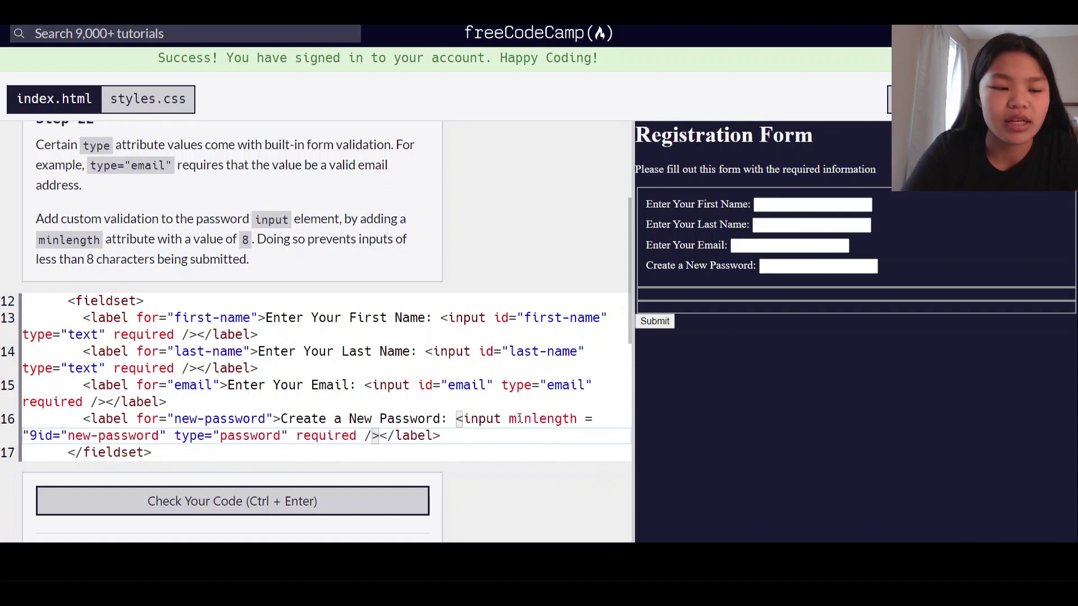
pyautogui.write('"')
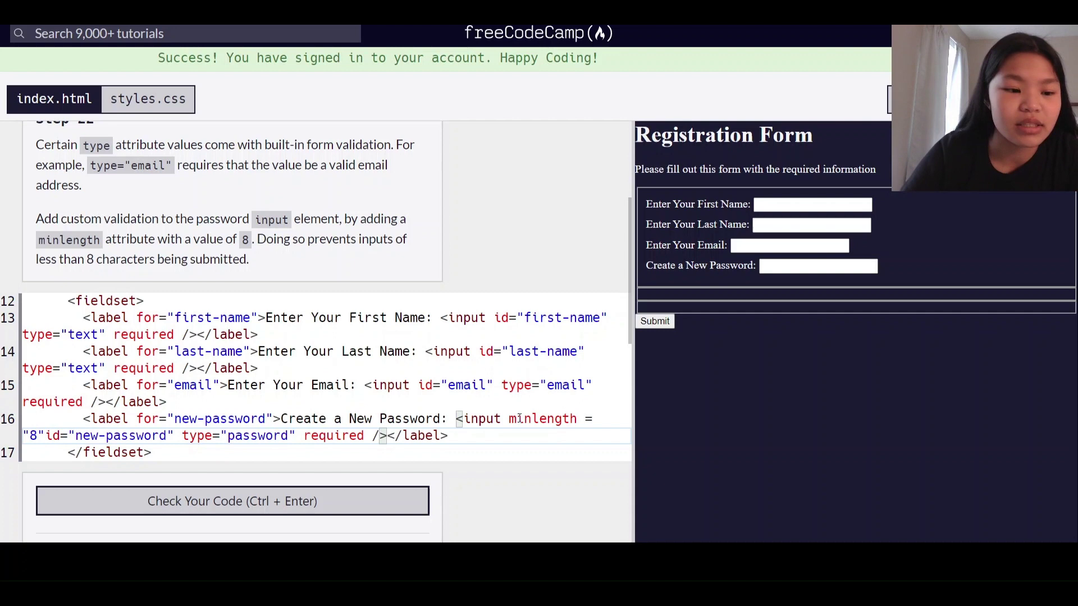
pyautogui.scroll(-1, 472, 434)
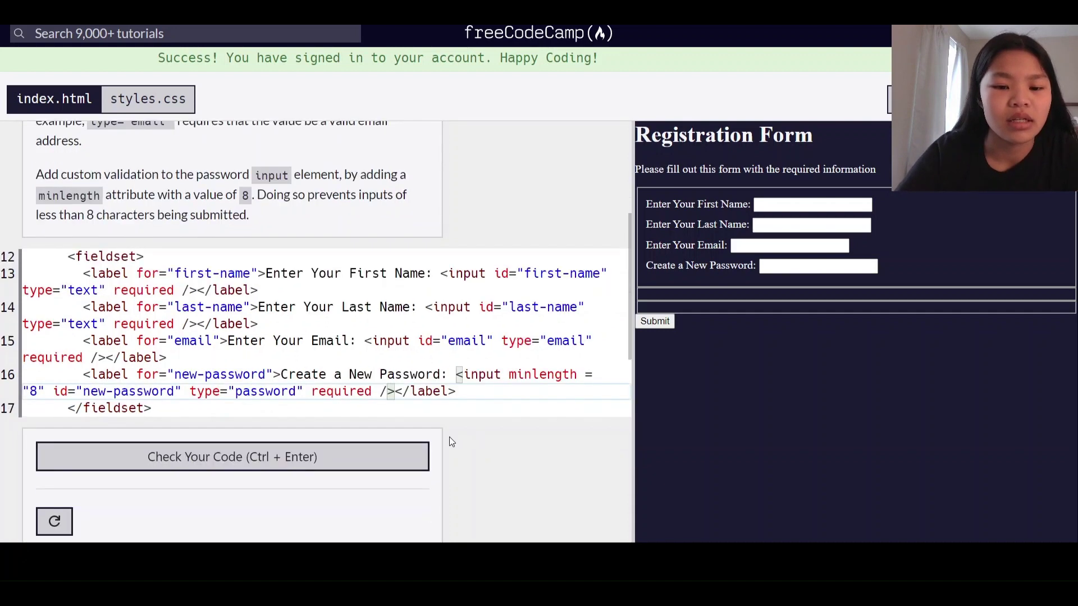
pyautogui.click(393, 459)
pyautogui.scroll(-1, 391, 455)
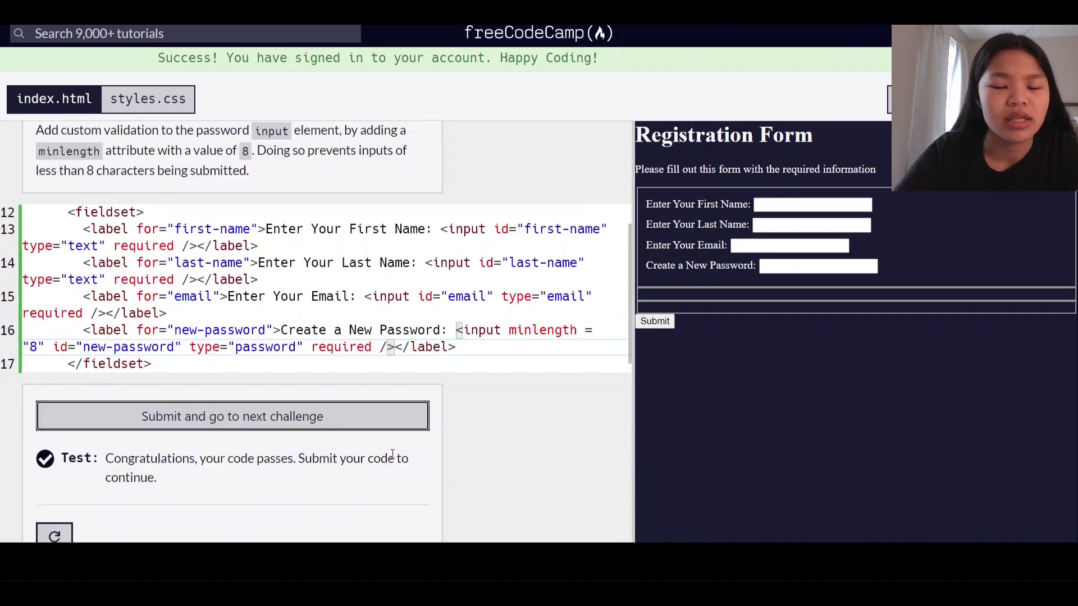